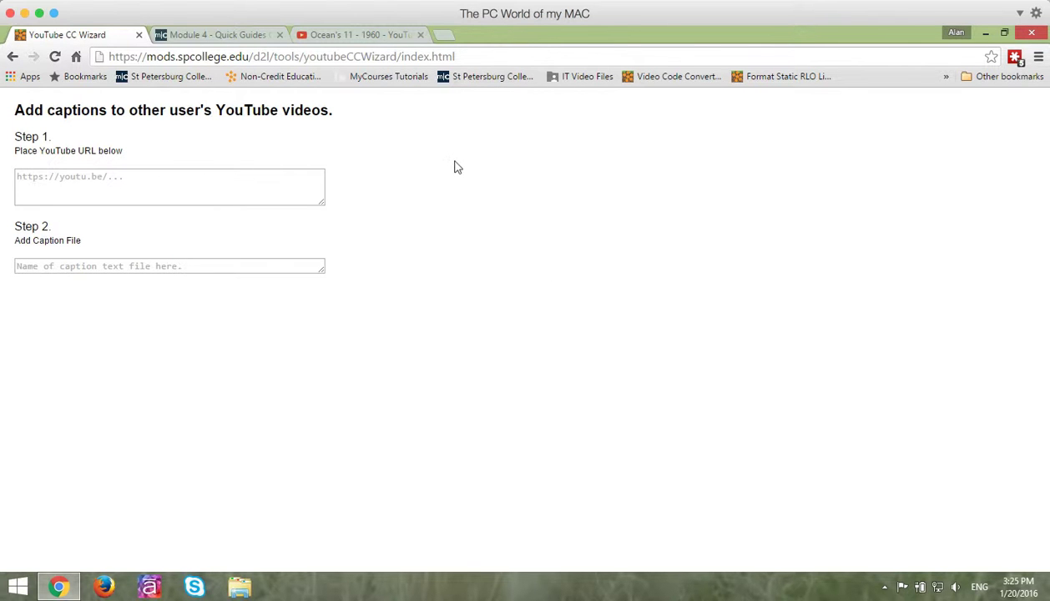
Copy the Ocean's 11 - 1960 YouTube video's web address and go back to the CC Wizard.
left_click(466, 57)
left_click(564, 192)
left_click(332, 35)
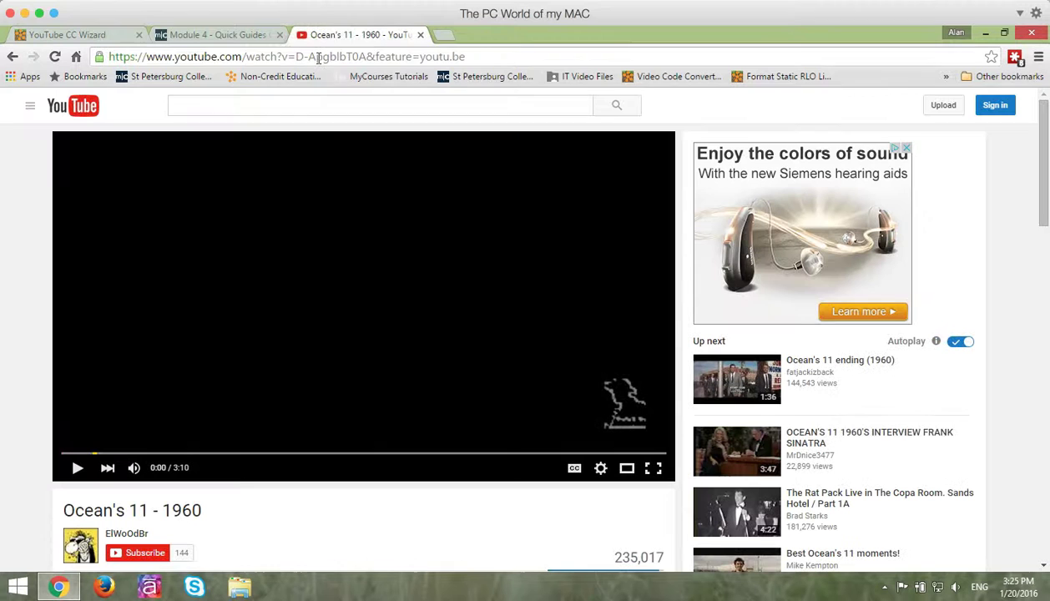
left_click(317, 57)
right_click(317, 57)
left_click(344, 112)
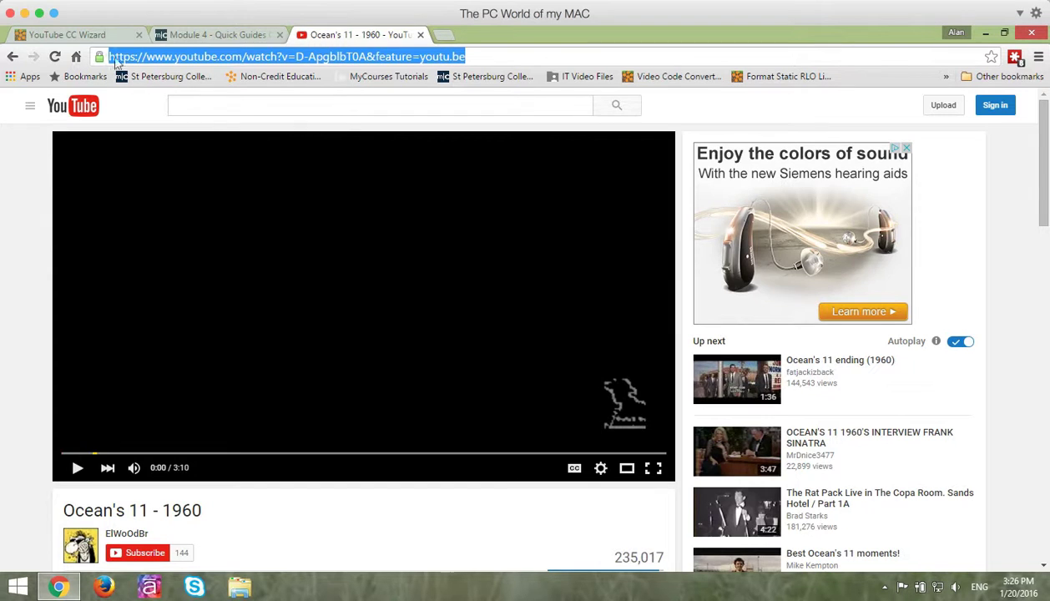
left_click(72, 37)
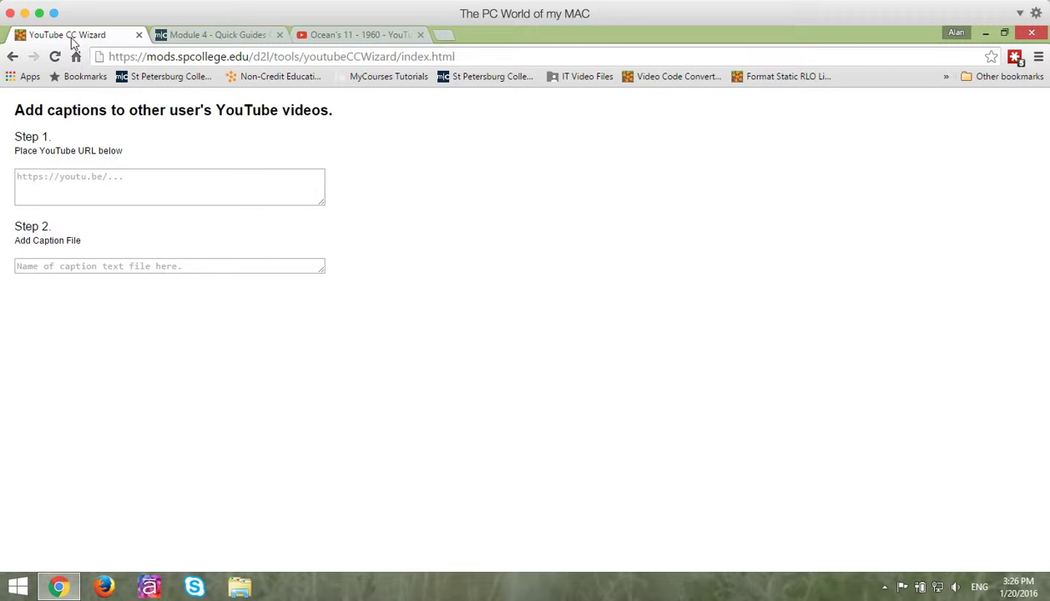
Paste the copied Ocean's 11 video address into the Step 1 URL box to load its preview.
left_click(52, 178)
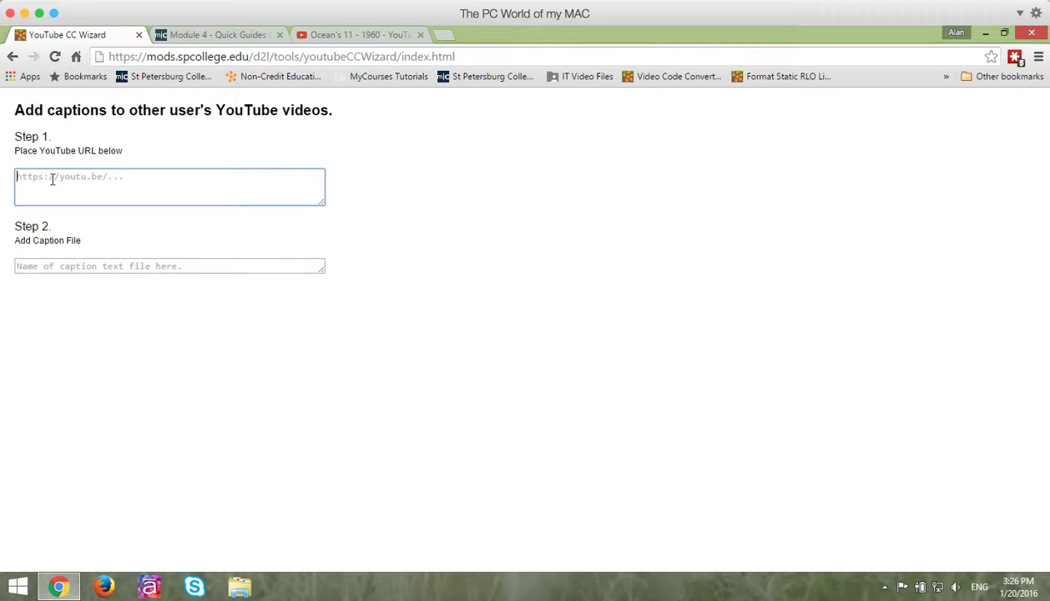
right_click(51, 178)
left_click(100, 265)
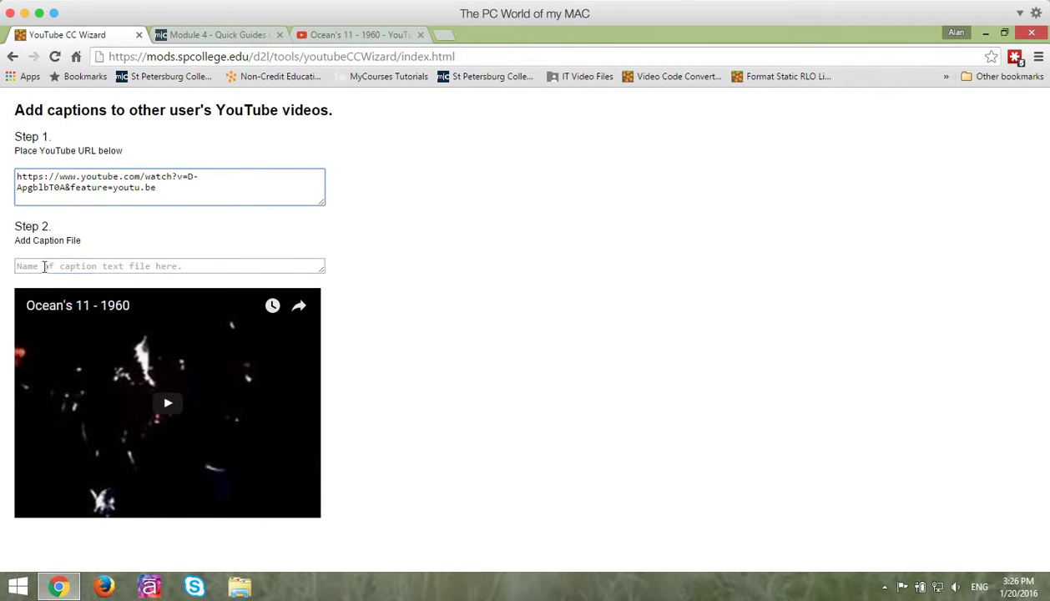
left_click(45, 266)
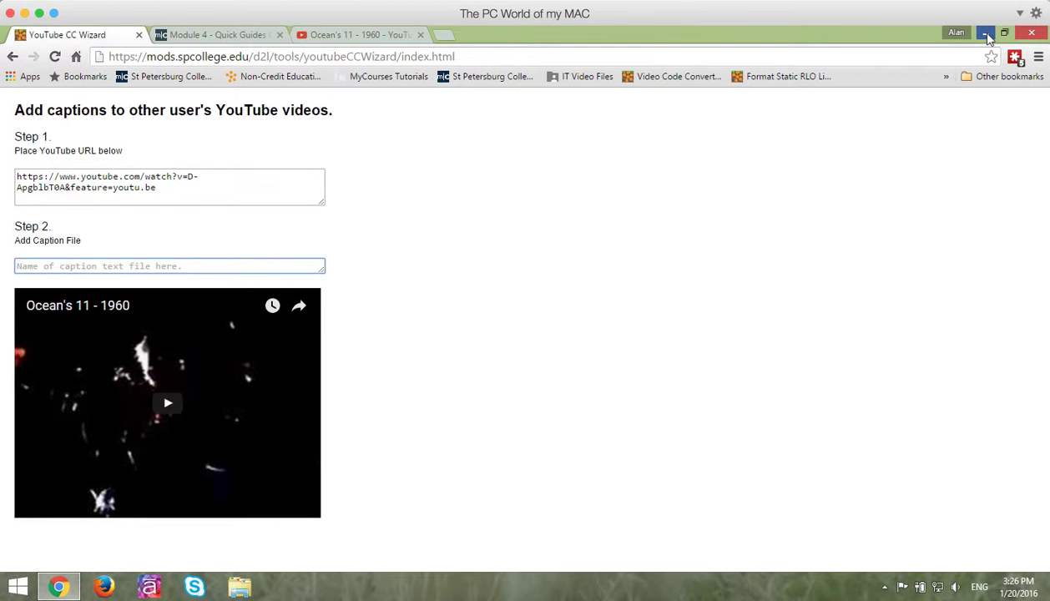
Minimize the browser and copy the name Eleven_1960 from the desktop caption text file.
left_click(986, 35)
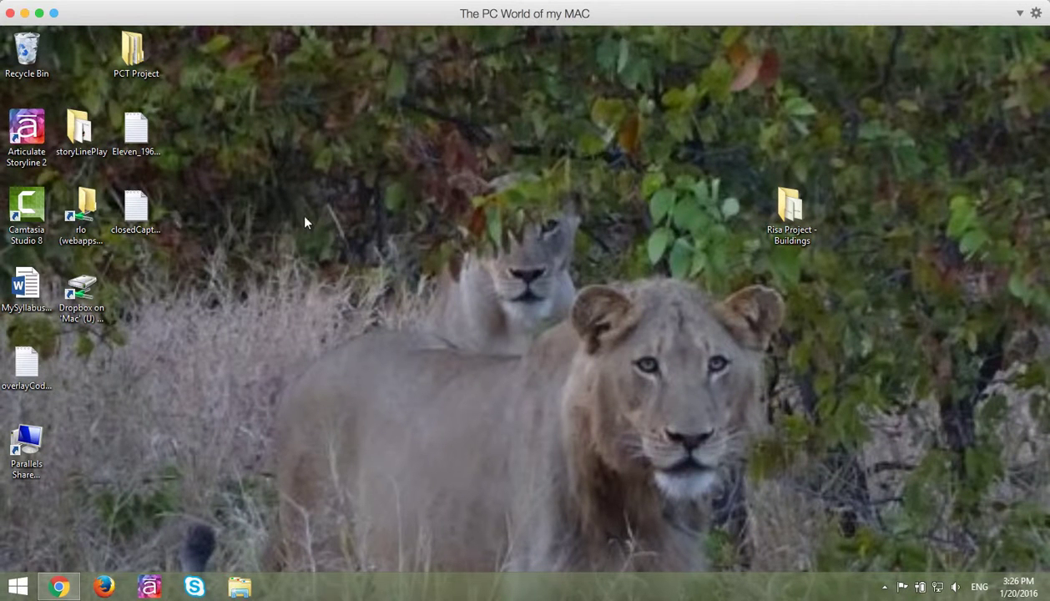
left_click_drag(142, 134, 305, 159)
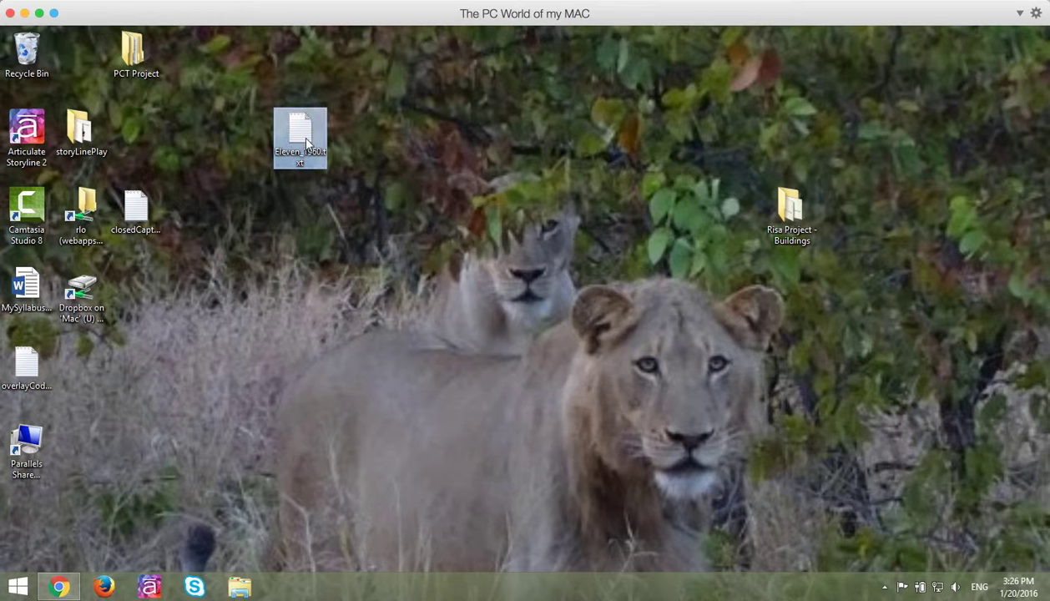
left_click(306, 159)
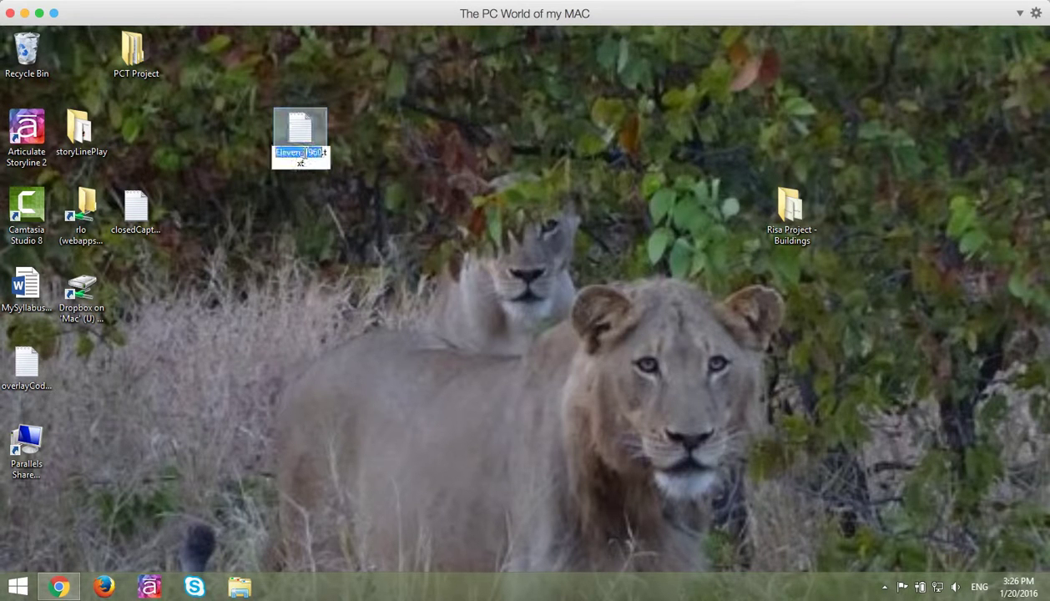
right_click(305, 158)
left_click(335, 199)
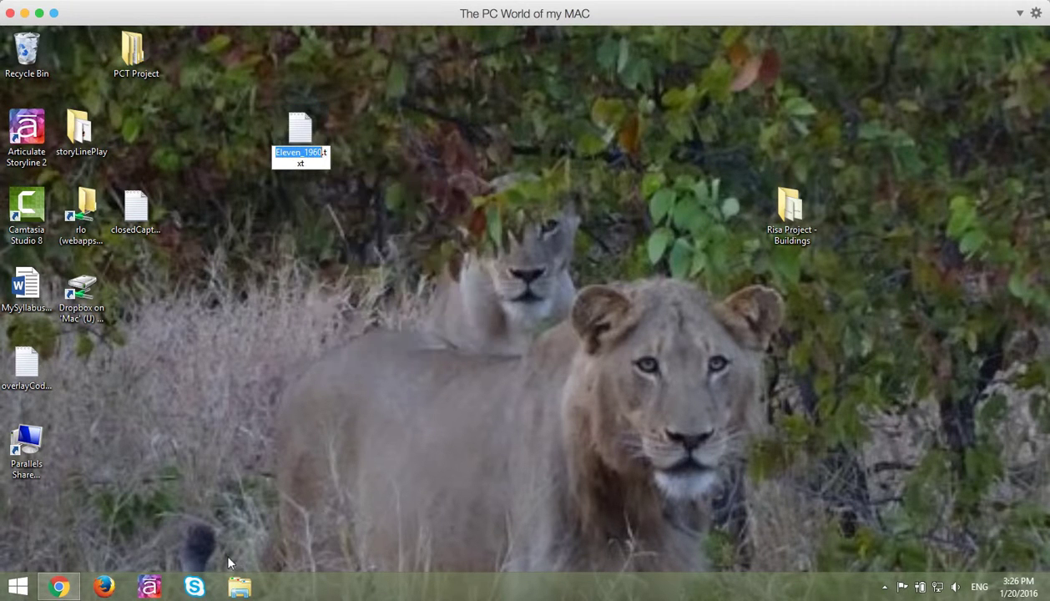
Paste Eleven_1960 as the caption file name in Step 2 of the wizard.
left_click(60, 587)
left_click(84, 263)
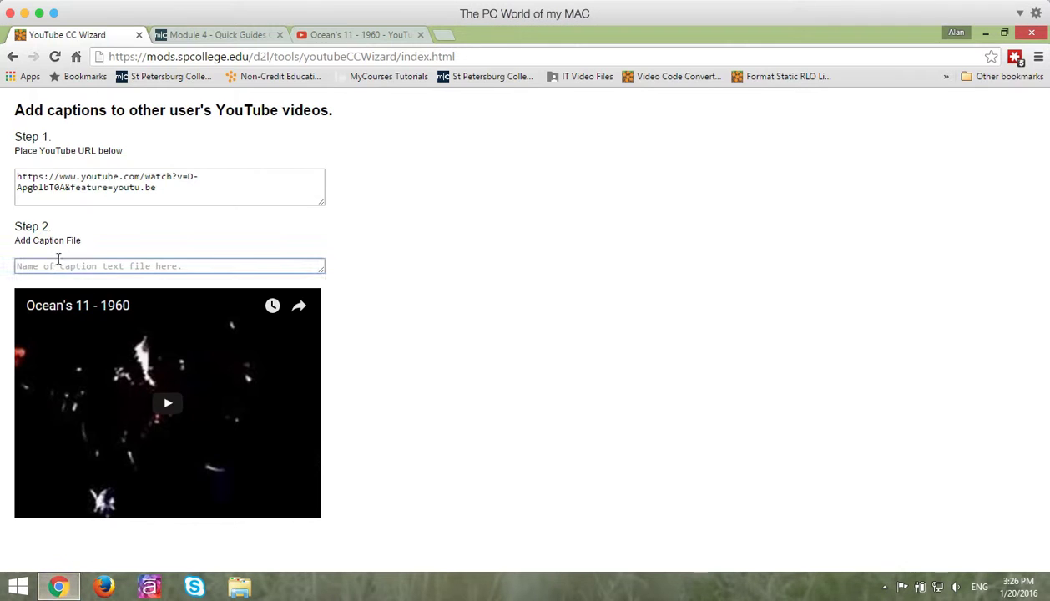
right_click(52, 263)
left_click(82, 344)
Copy the generated Step 3 iframe embed code to the clipboard.
scroll(433, 339, "down", 3)
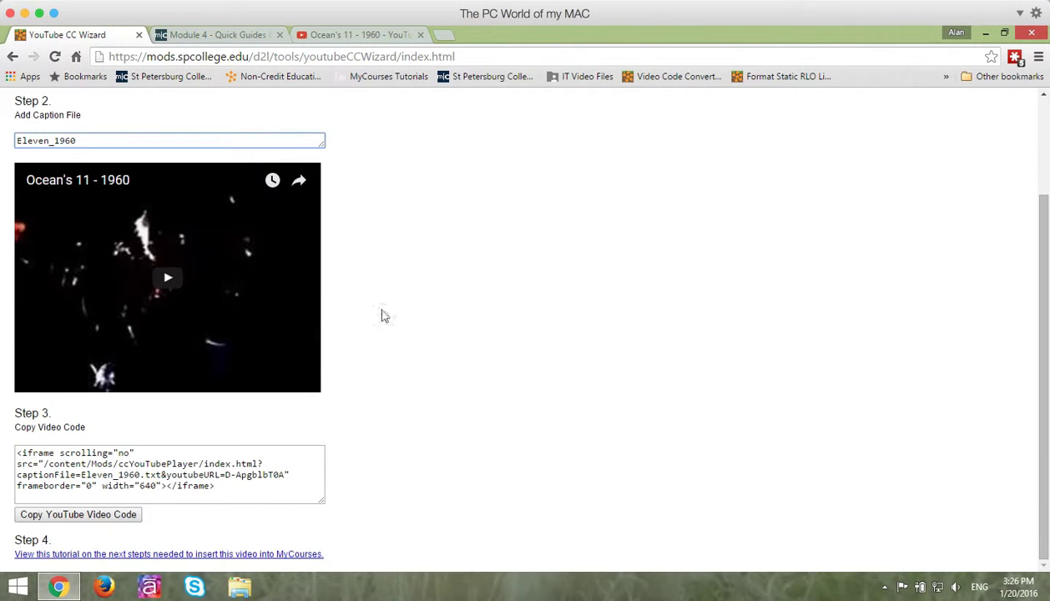
left_click(38, 451)
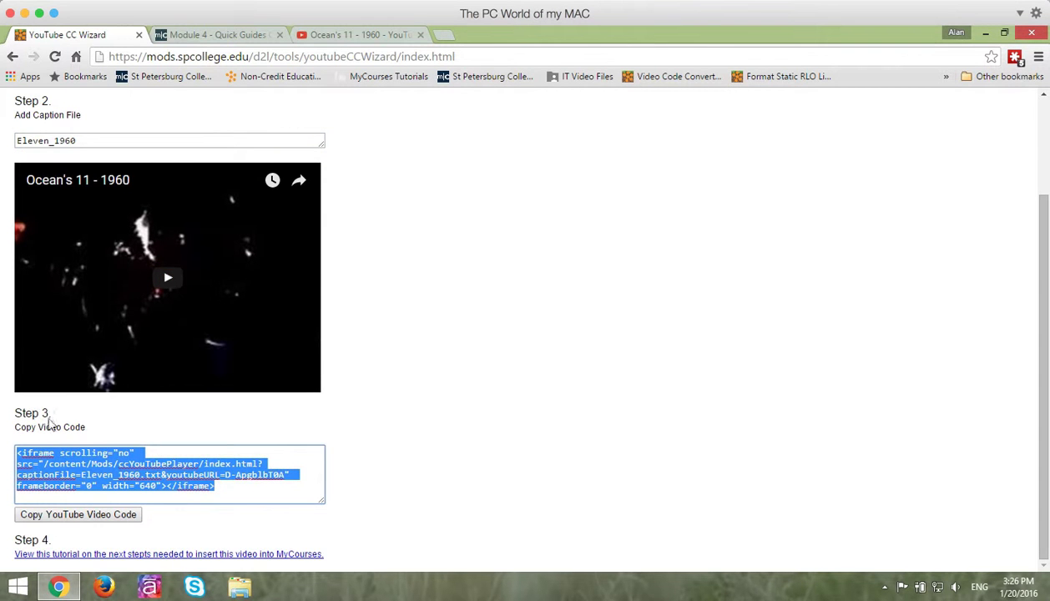
left_click(62, 515)
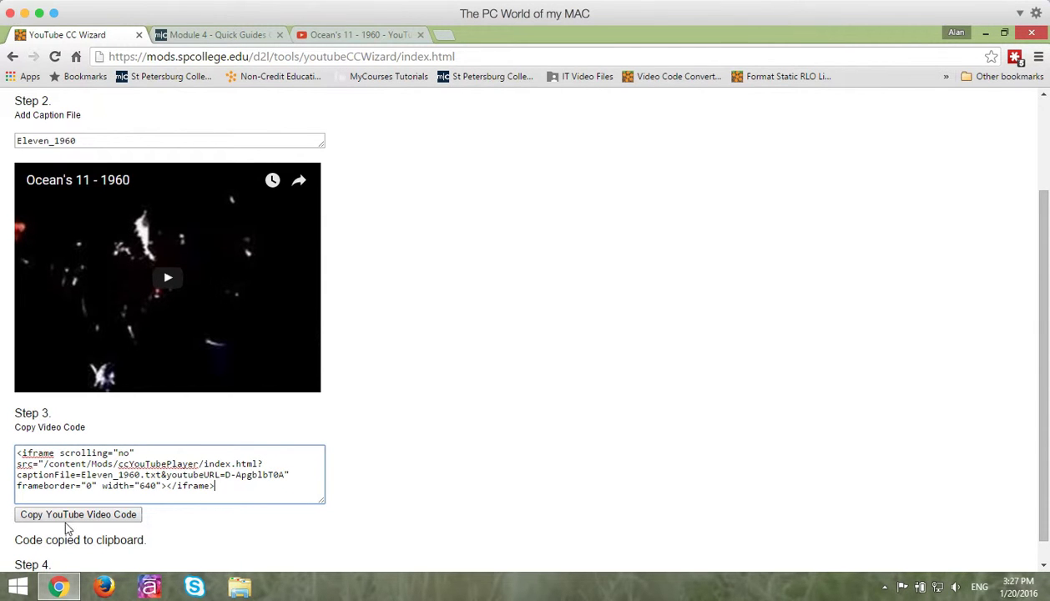
In the Quick Guides Course, open Module 3 and choose New > Create a File.
left_click(67, 516)
left_click(218, 37)
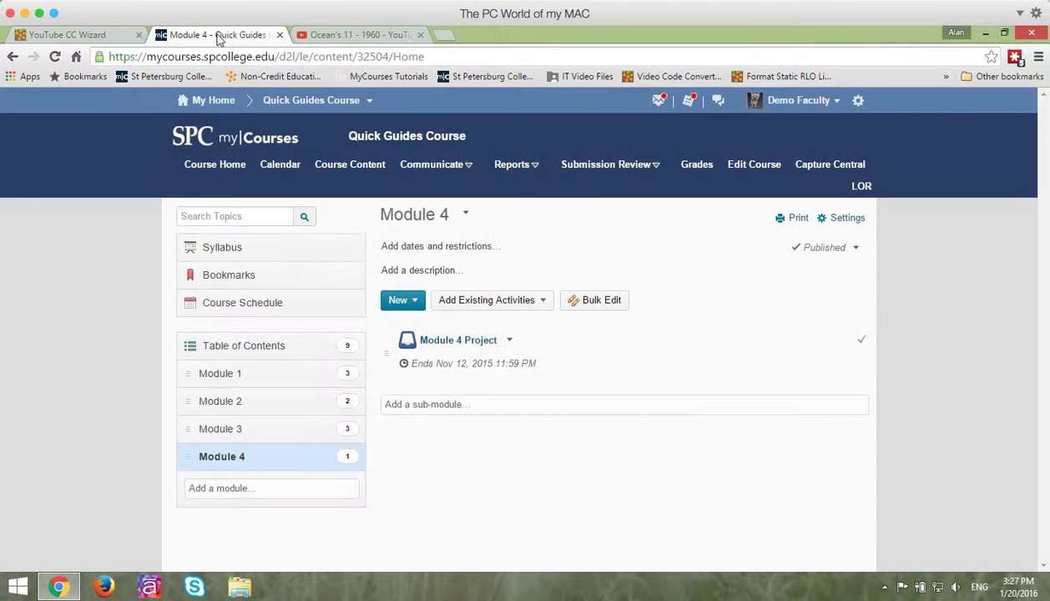
left_click(244, 439)
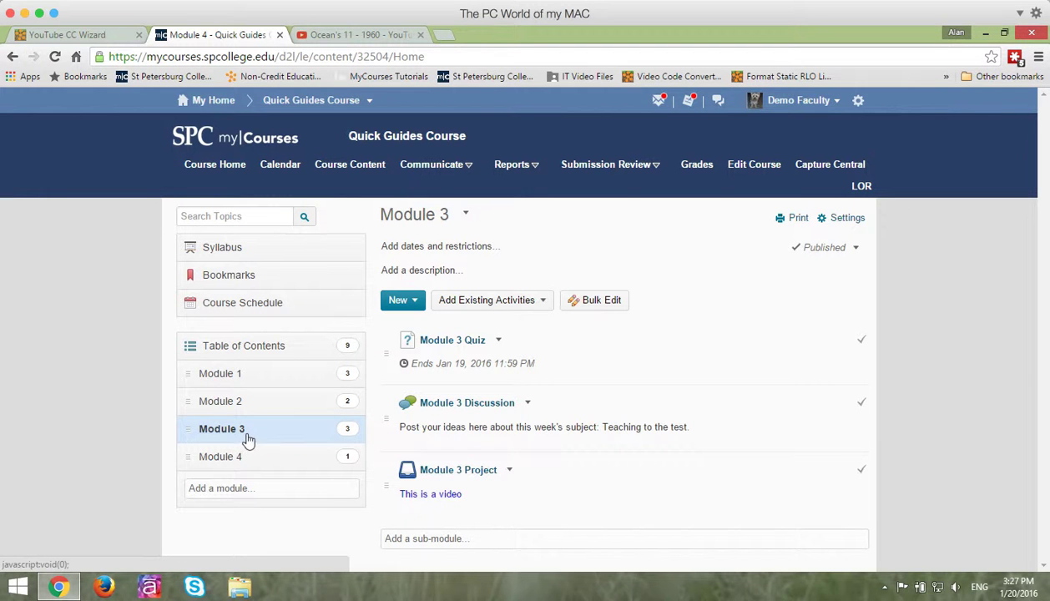
left_click(417, 304)
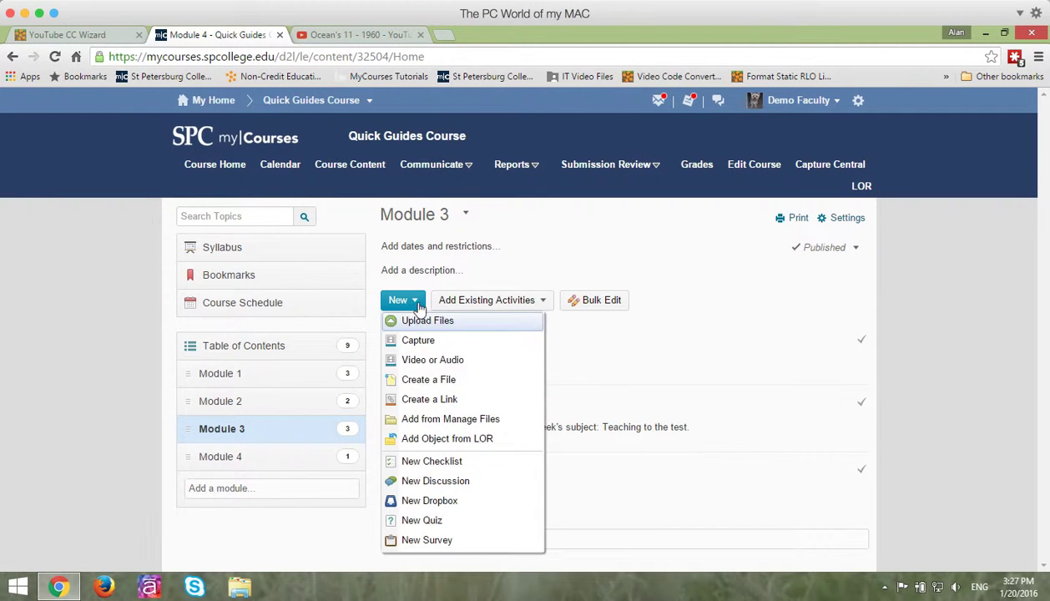
left_click(422, 380)
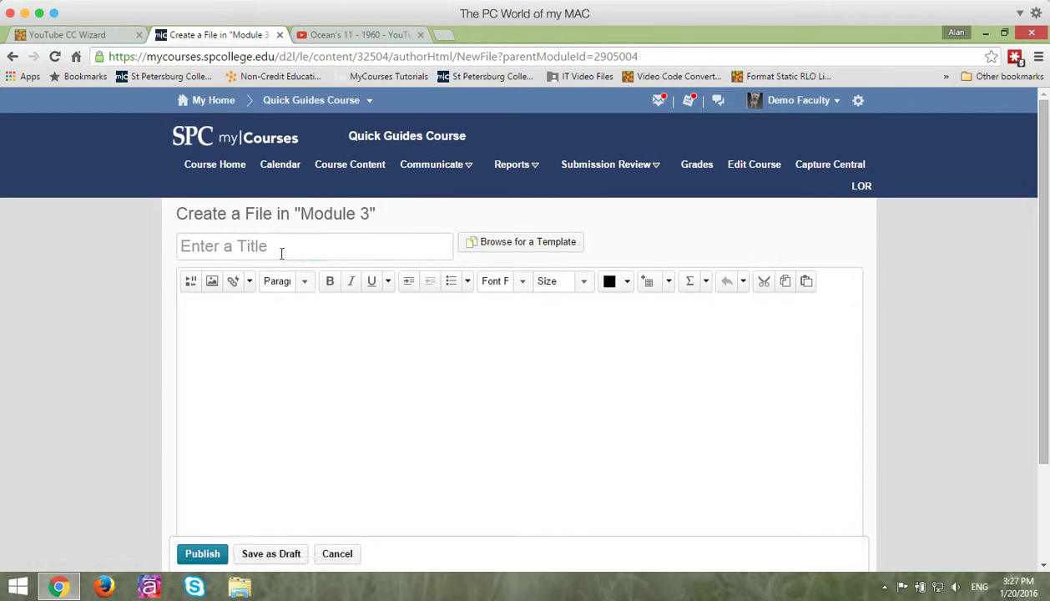
Title the file 'YouTube Video' and insert the copied iframe code through Enter Embed Code.
left_click(281, 254)
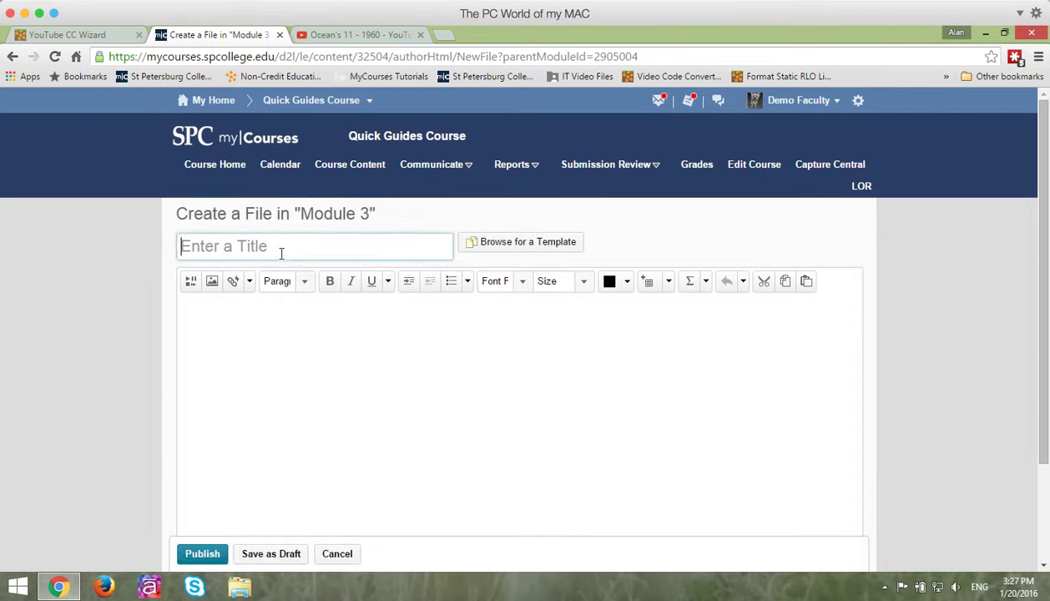
type("YouTube Video")
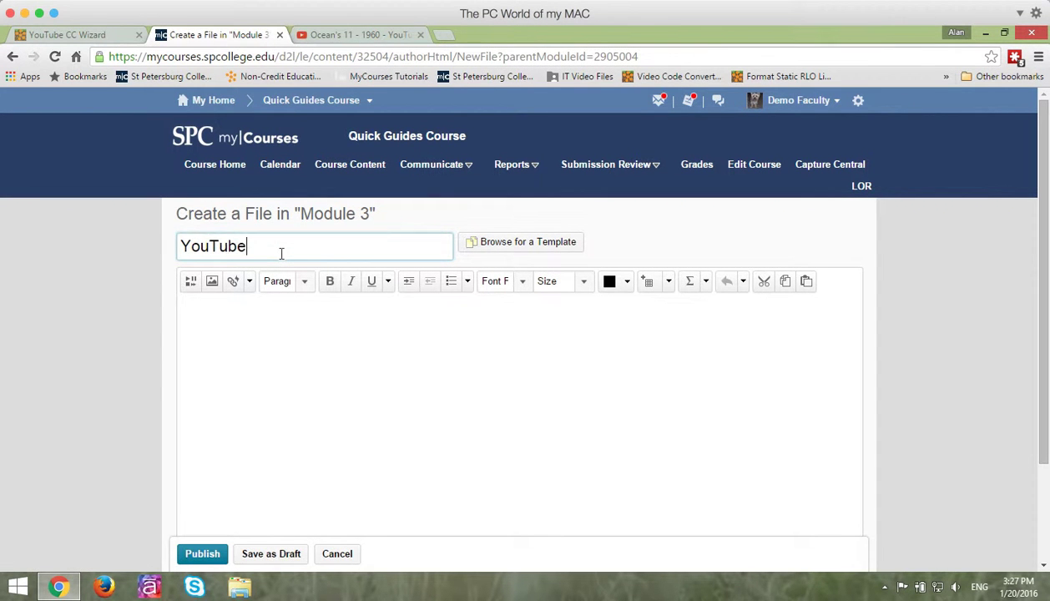
left_click(189, 292)
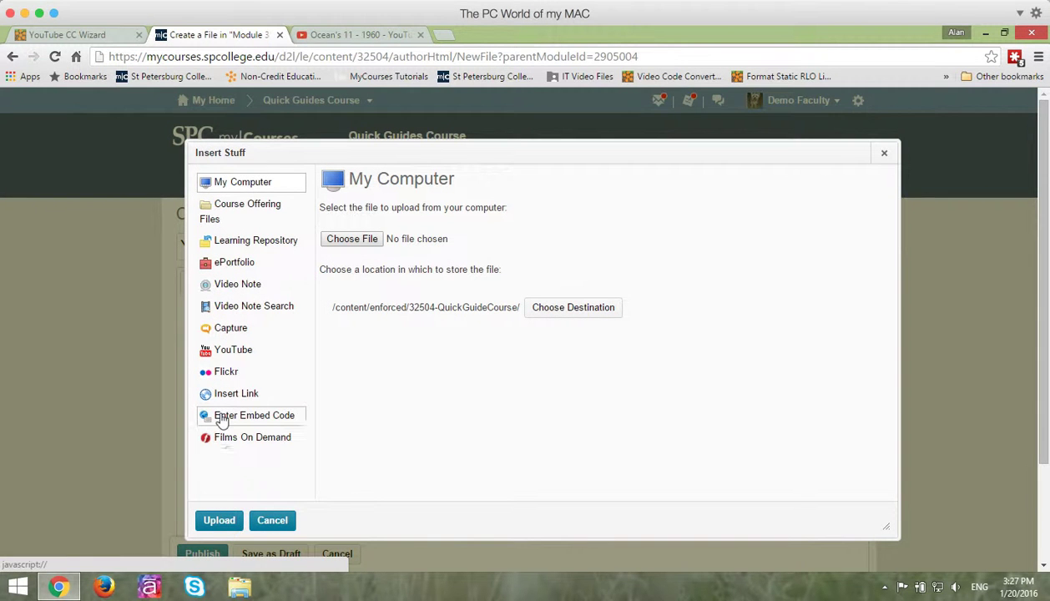
left_click(243, 416)
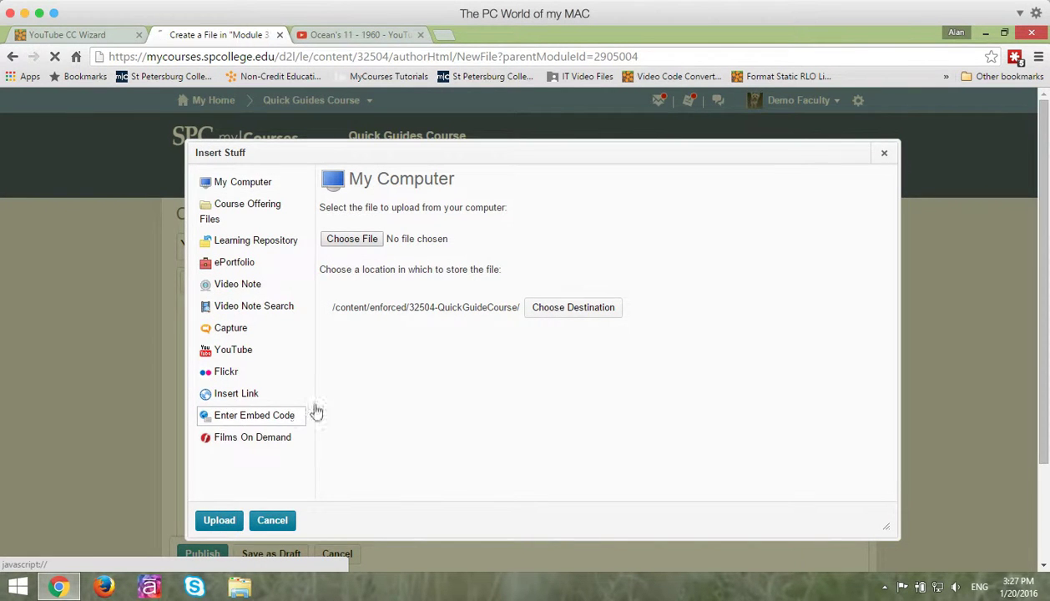
left_click(359, 273)
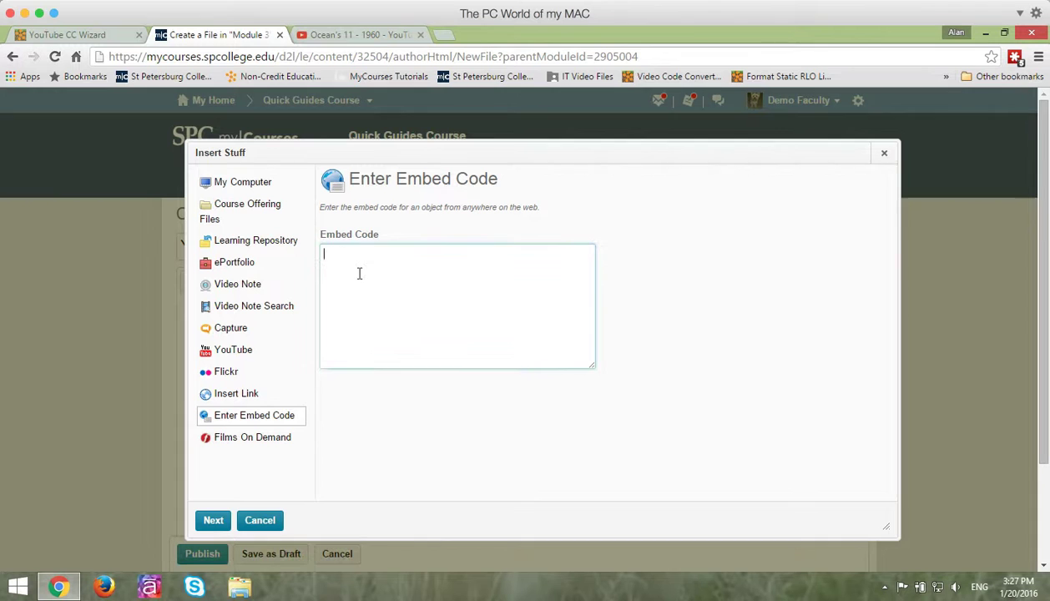
right_click(361, 275)
left_click(391, 356)
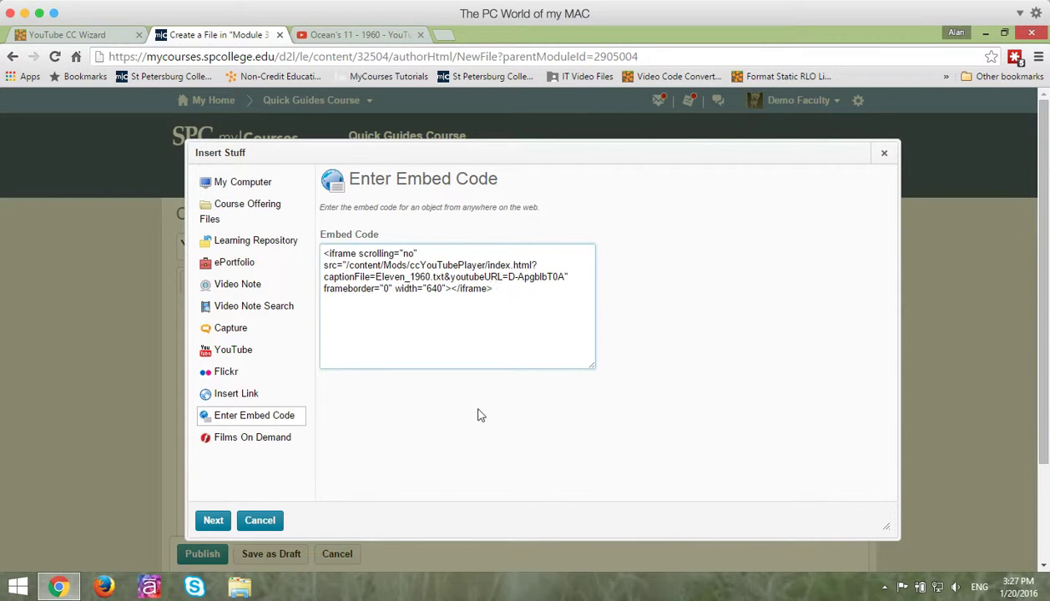
left_click(215, 520)
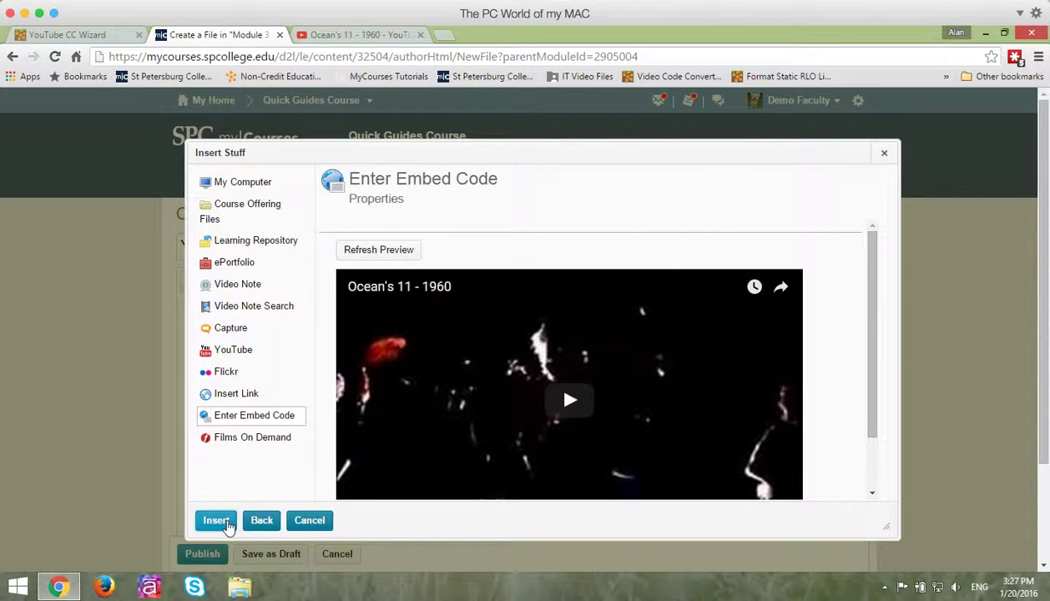
left_click(215, 520)
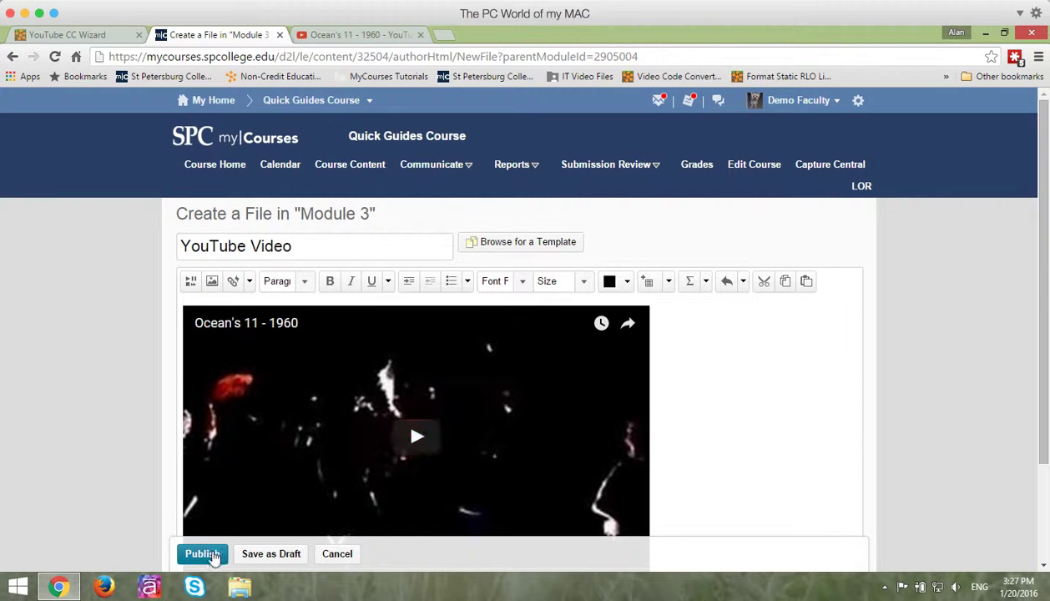
Publish the YouTube Video page, then go to Edit Course > Manage Files.
left_click(211, 555)
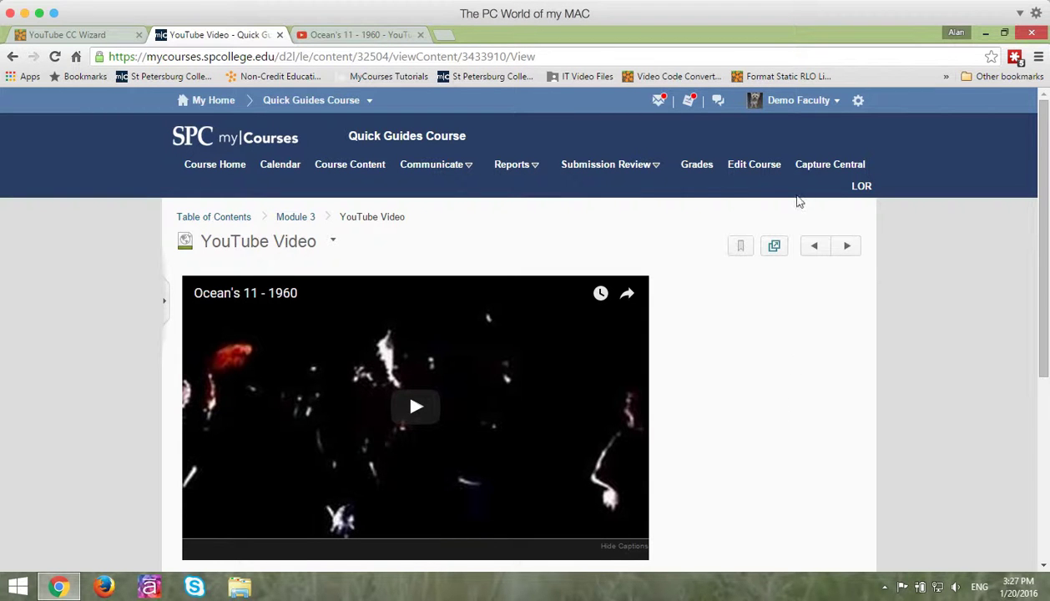
left_click(750, 166)
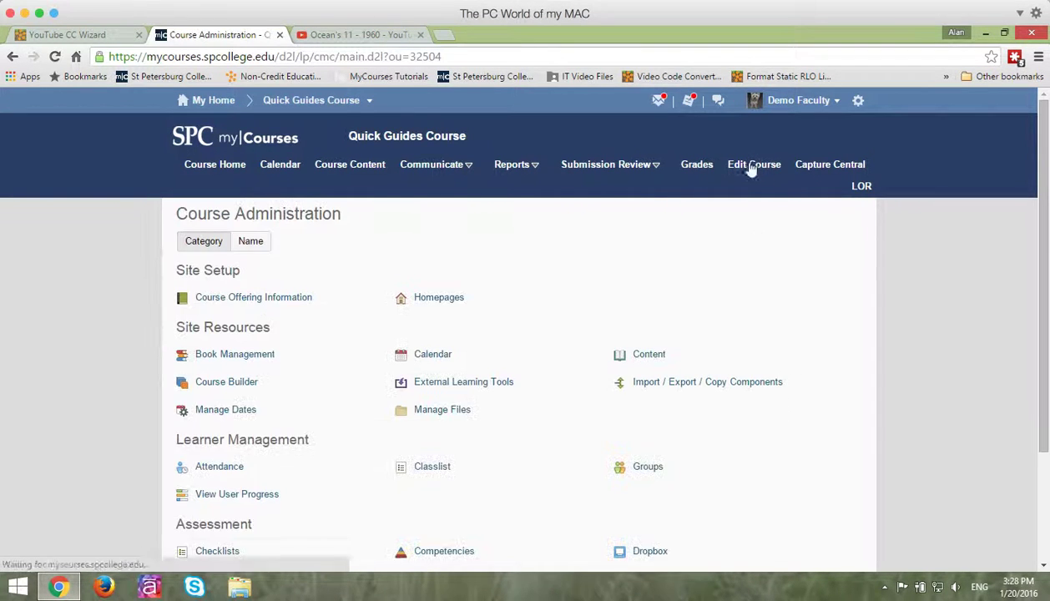
left_click(449, 414)
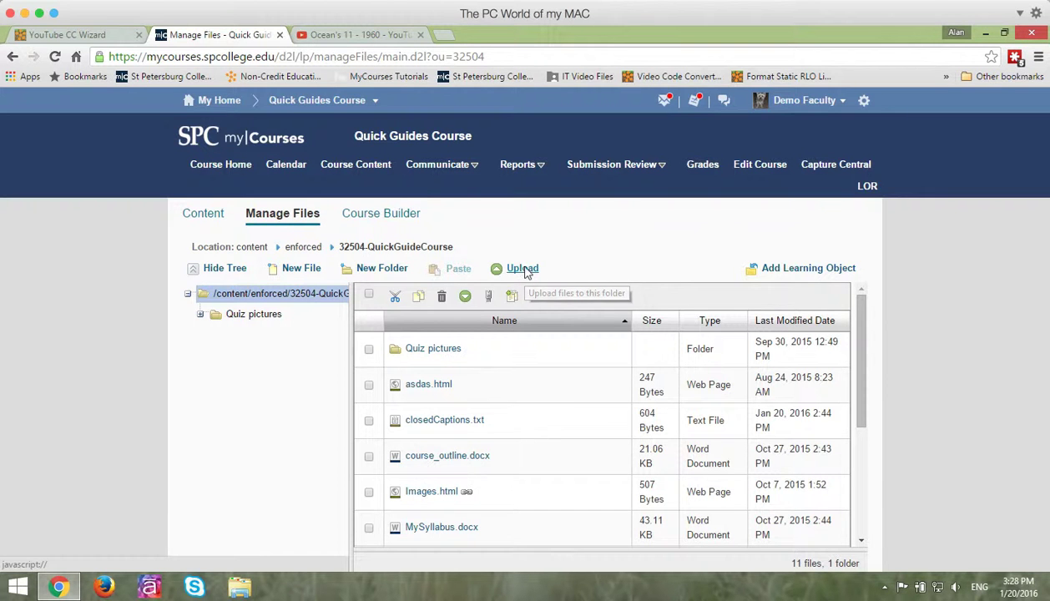
Upload Eleven_1960.txt from the Desktop into the course files and save it.
left_click(524, 268)
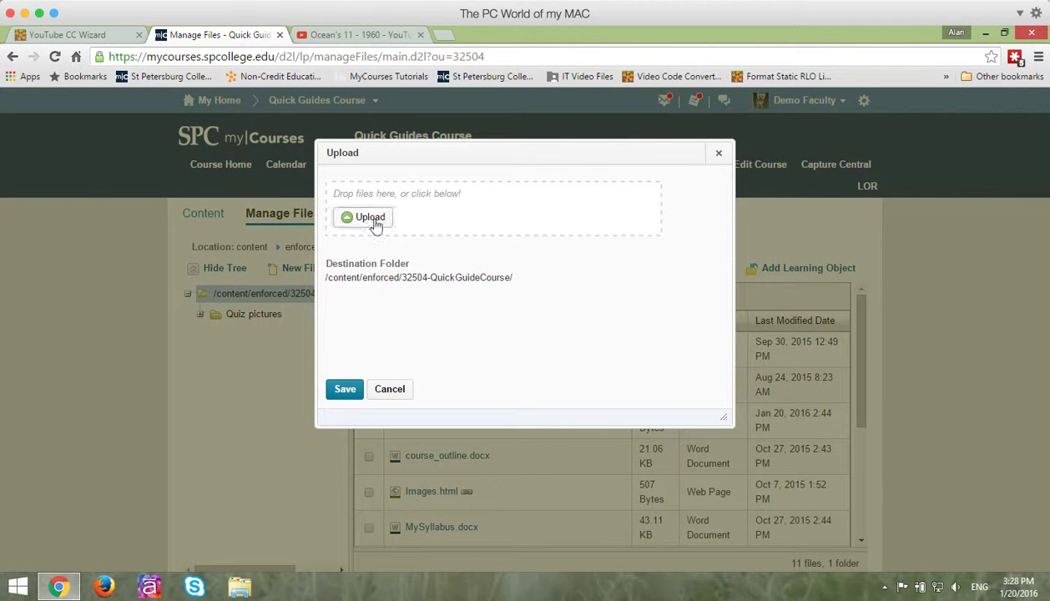
left_click(371, 219)
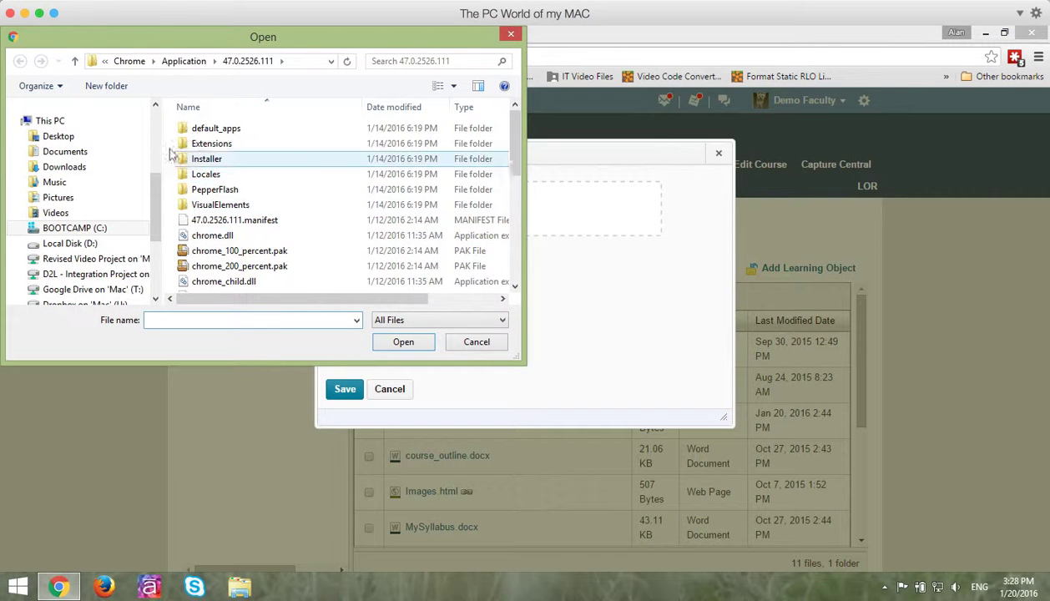
left_click(67, 138)
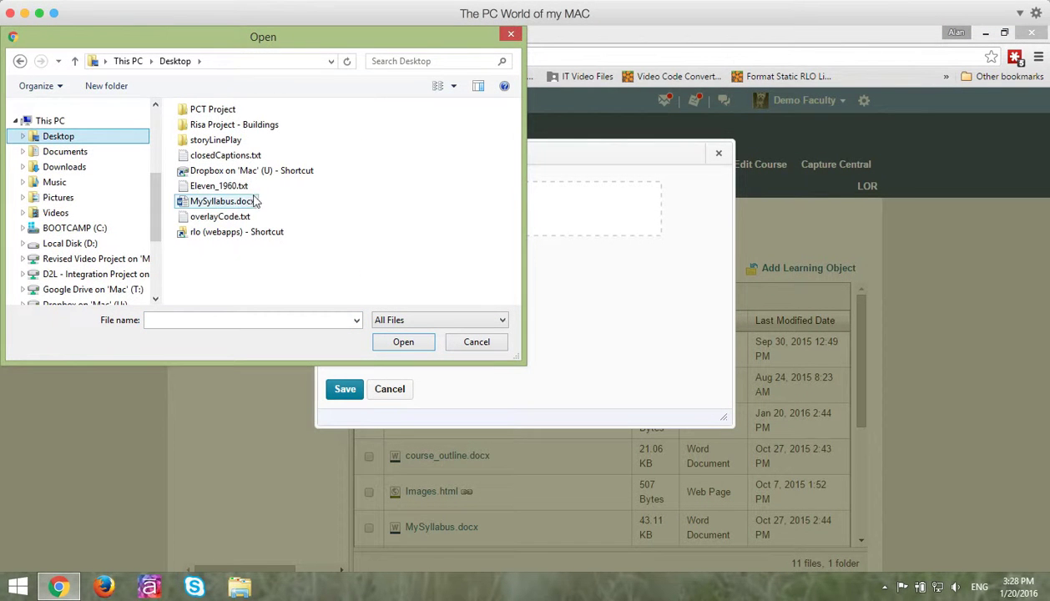
left_click(234, 191)
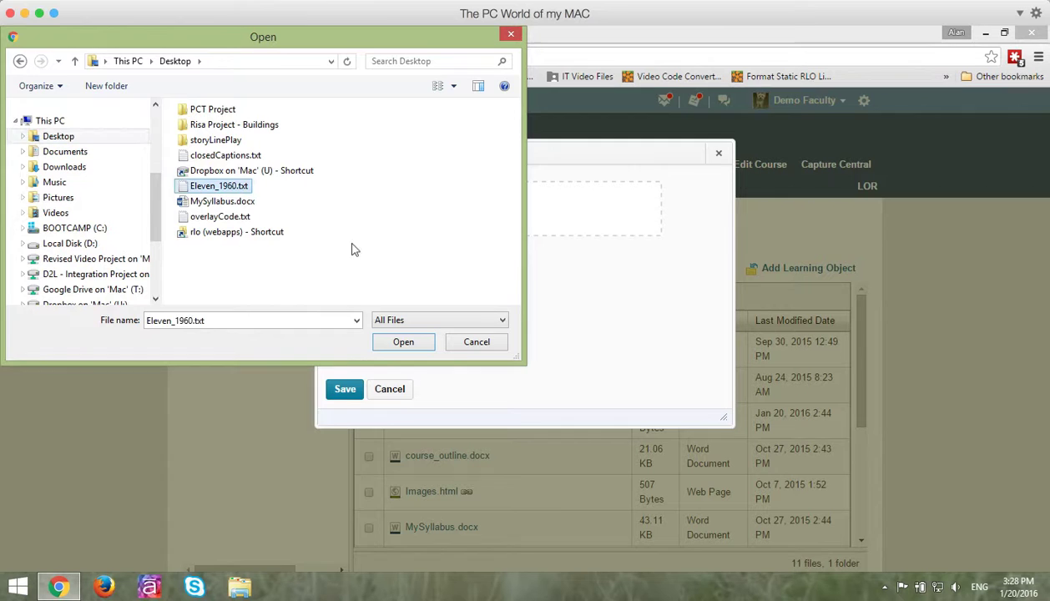
left_click(403, 343)
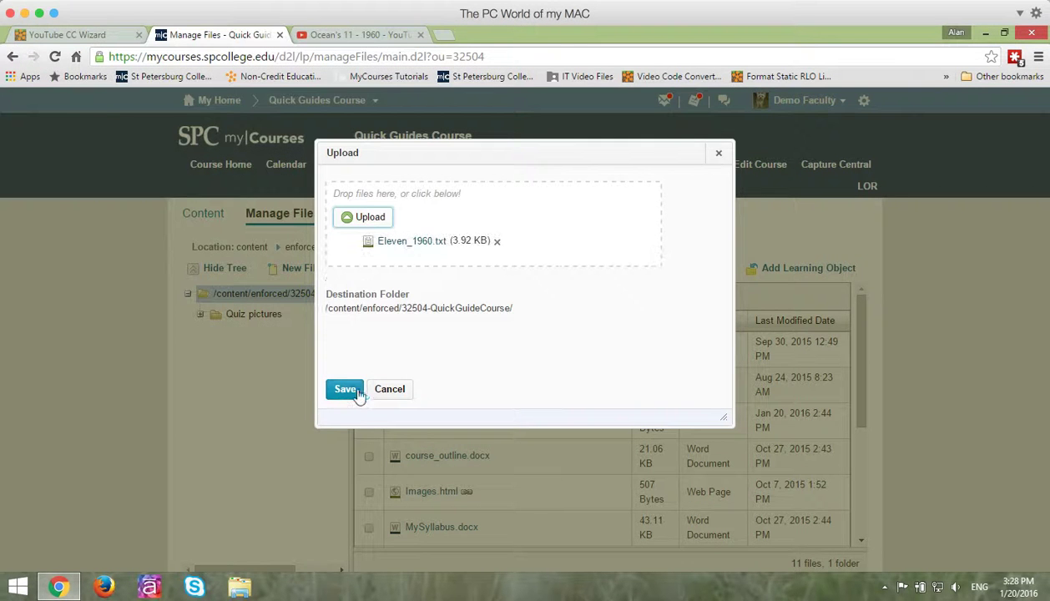
left_click(346, 390)
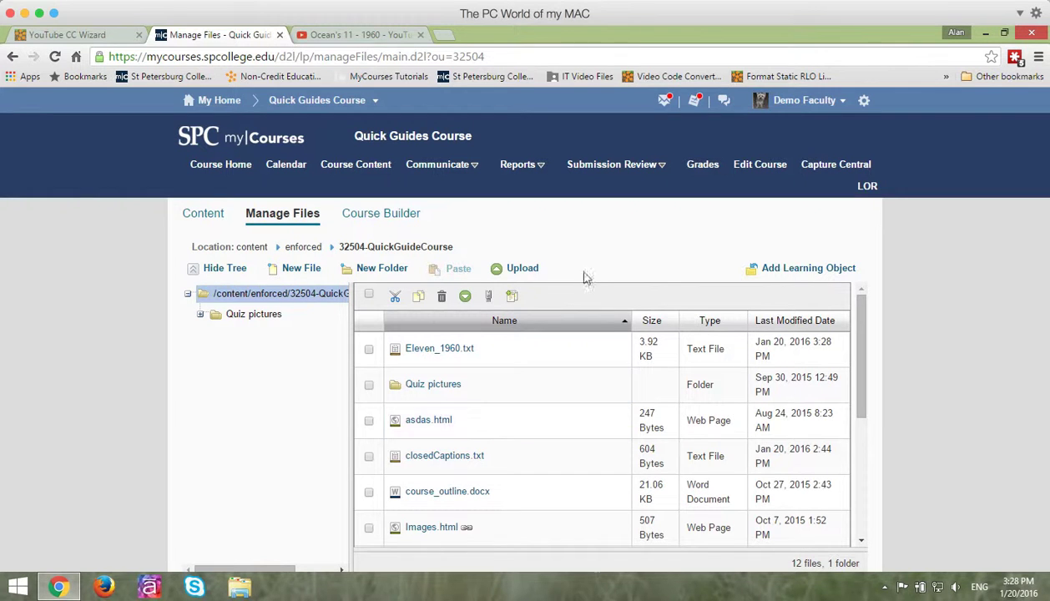
Play the Ocean's 11 video on the YouTube Video page, pausing at 0:08 and resuming from 0:51.
left_click(200, 217)
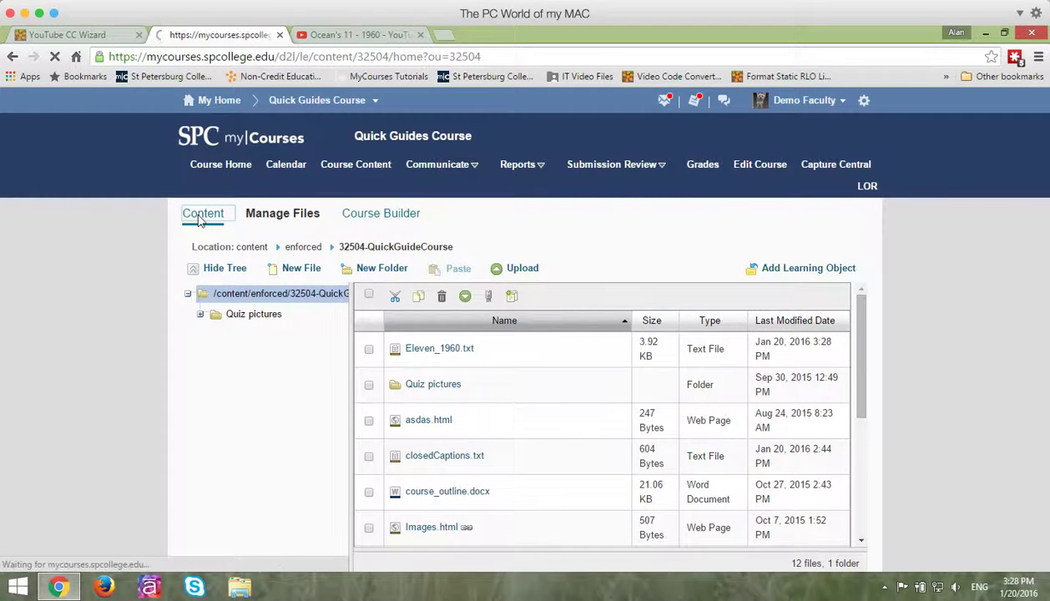
scroll(538, 410, "down", 1)
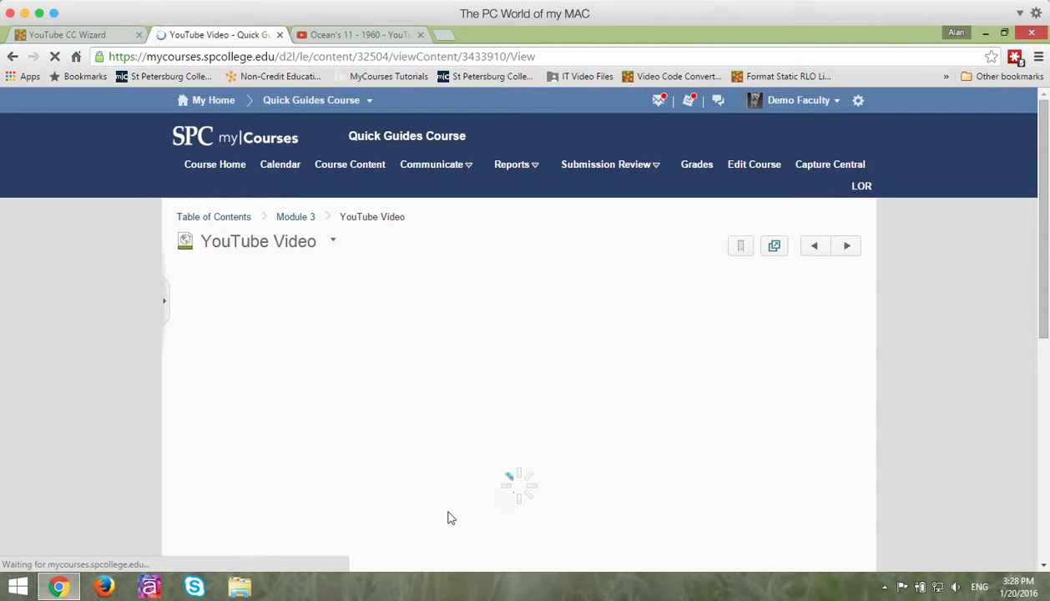
left_click(432, 461)
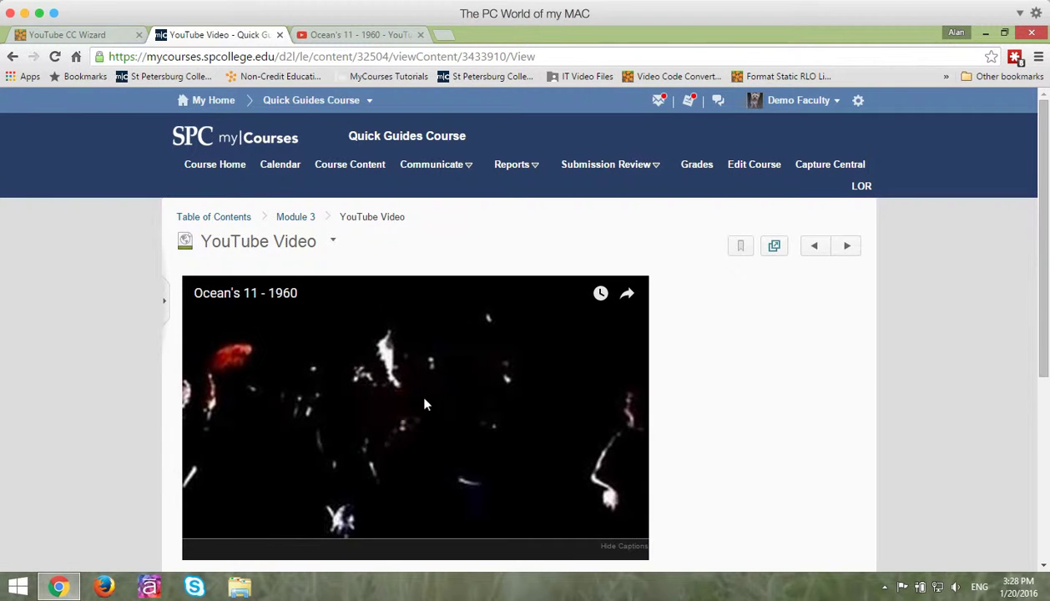
scroll(471, 465, "down", 2)
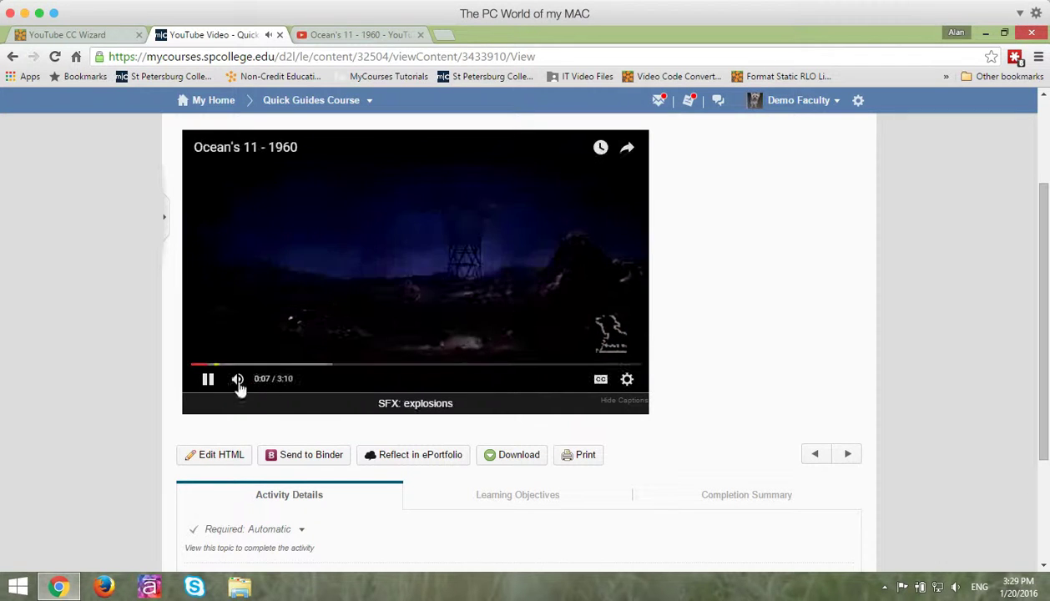
left_click(208, 381)
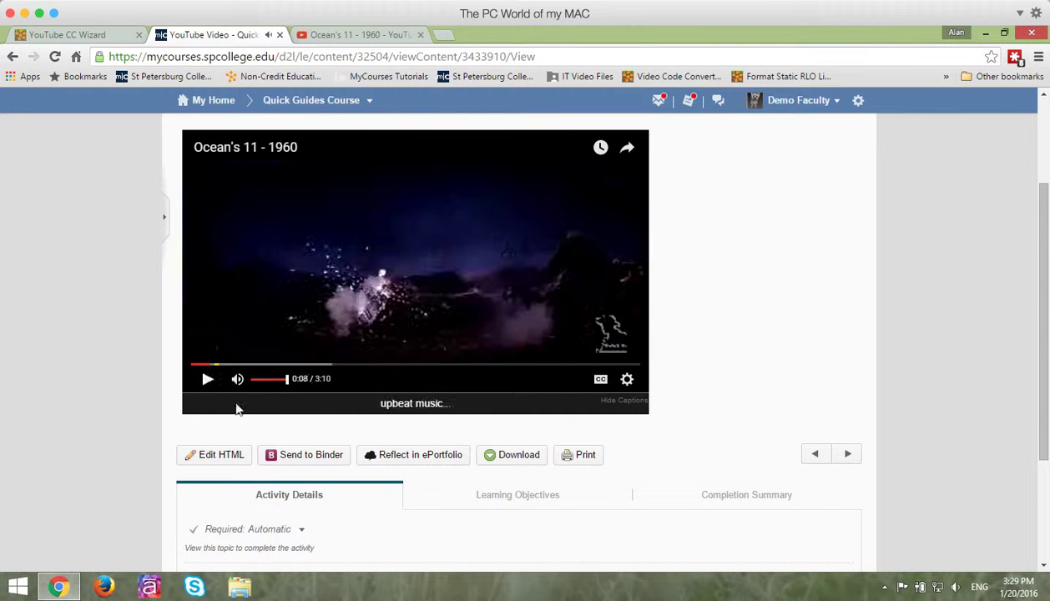
left_click(311, 364)
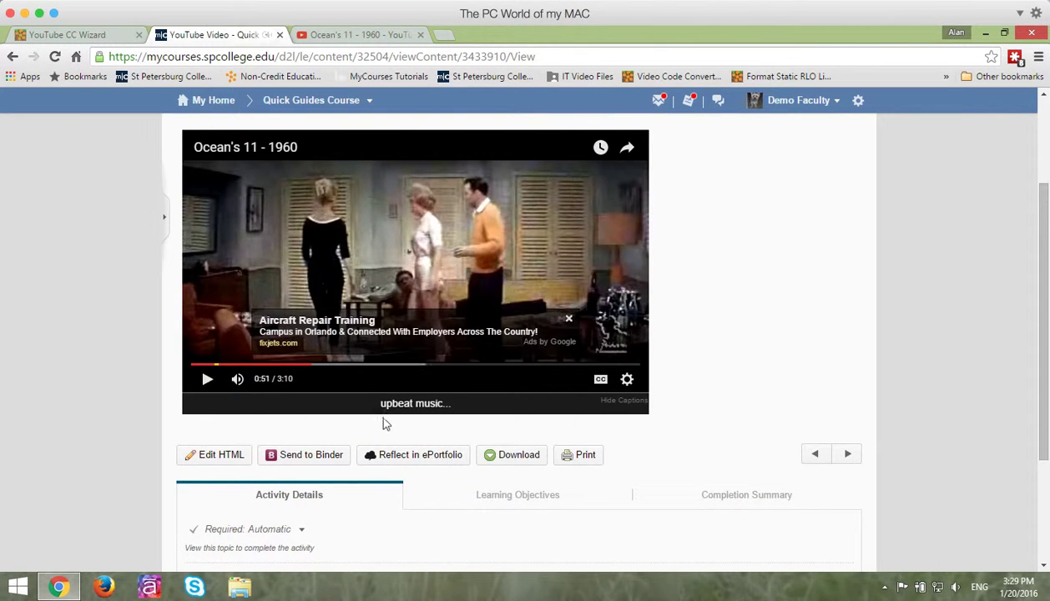
left_click(207, 381)
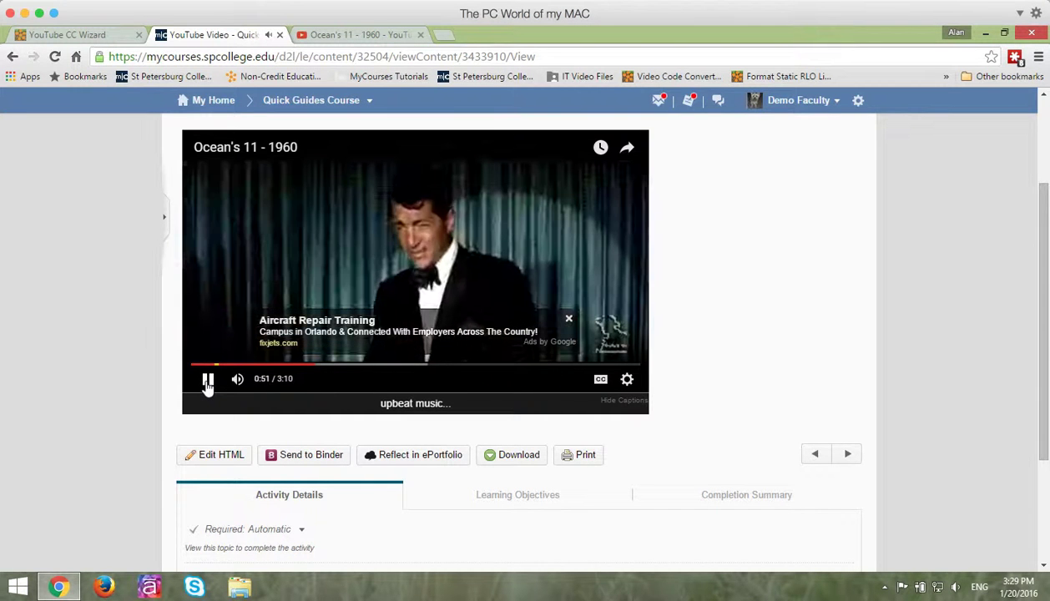